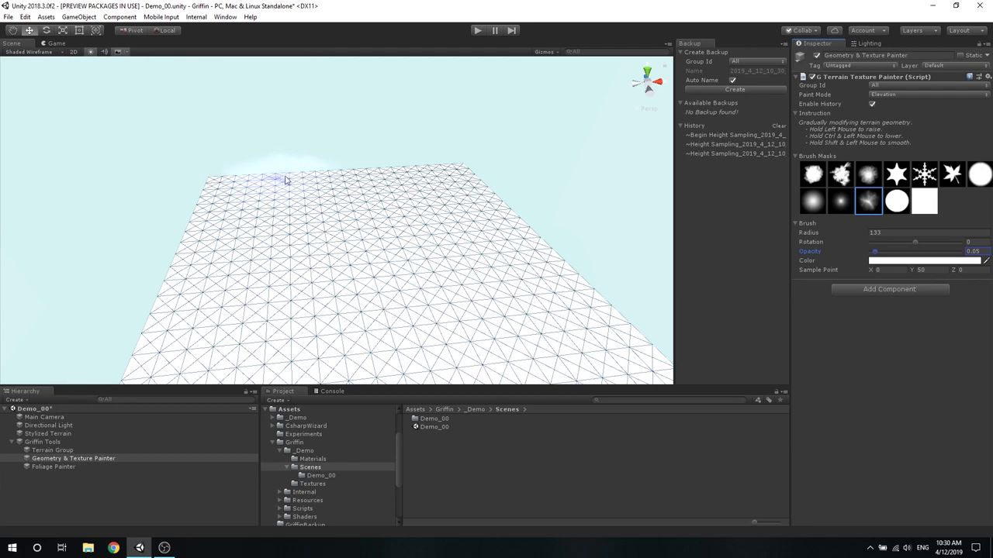
Raise a rugged ridge along the terrain's far edge with the elevation brush, then orbit to inspect it
{"action": "left_click_drag", "start_coordinate": [428, 196], "coordinate": [456, 165]}
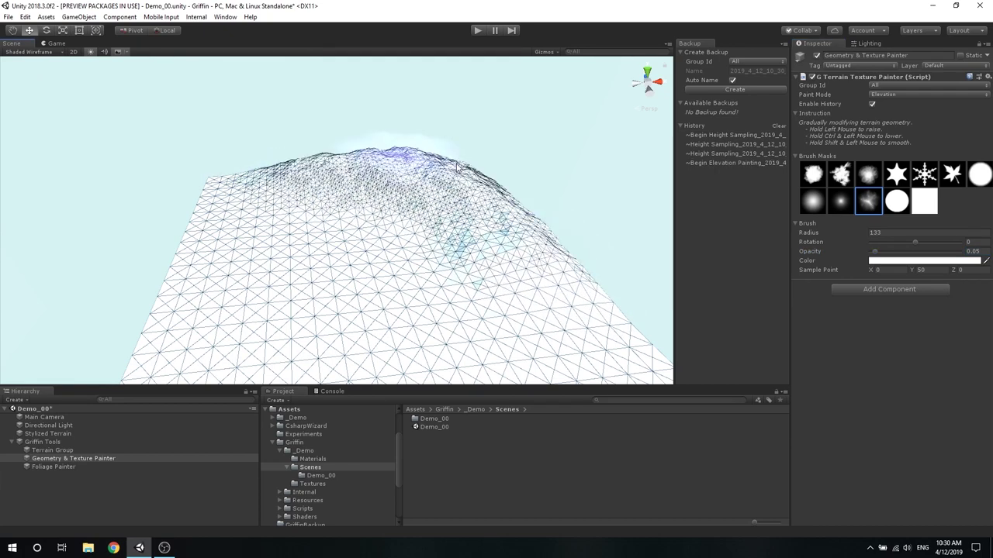
{"action": "mouse_move", "coordinate": [324, 159]}
{"action": "left_mouse_down"}
{"action": "mouse_move", "coordinate": [532, 166]}
{"action": "mouse_move", "coordinate": [561, 184]}
{"action": "mouse_move", "coordinate": [472, 206]}
{"action": "mouse_move", "coordinate": [368, 264]}
{"action": "mouse_move", "coordinate": [326, 233]}
{"action": "mouse_move", "coordinate": [569, 111]}
{"action": "mouse_move", "coordinate": [232, 255]}
{"action": "left_mouse_up"}
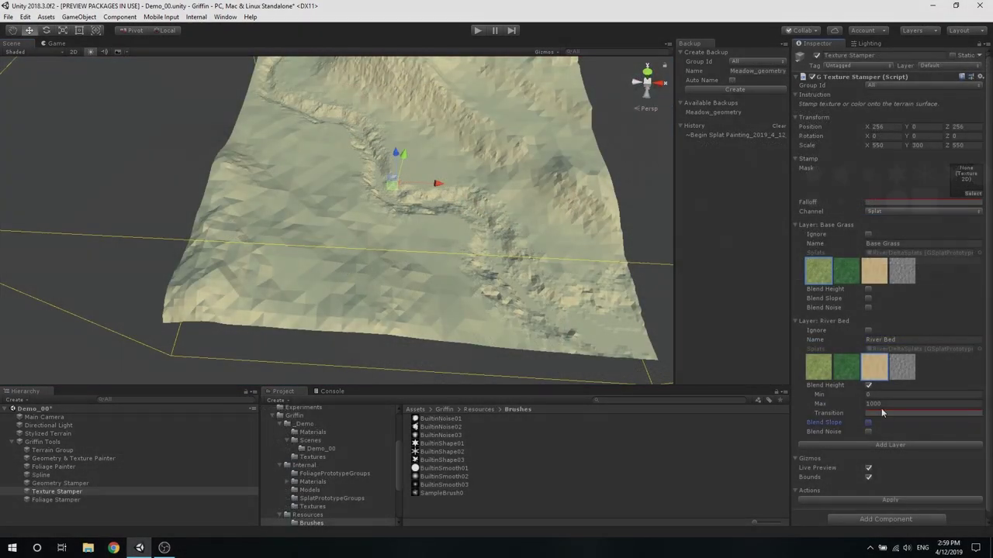
Set the River Bed Blend Height Max to about 50
{"action": "left_click", "coordinate": [877, 404]}
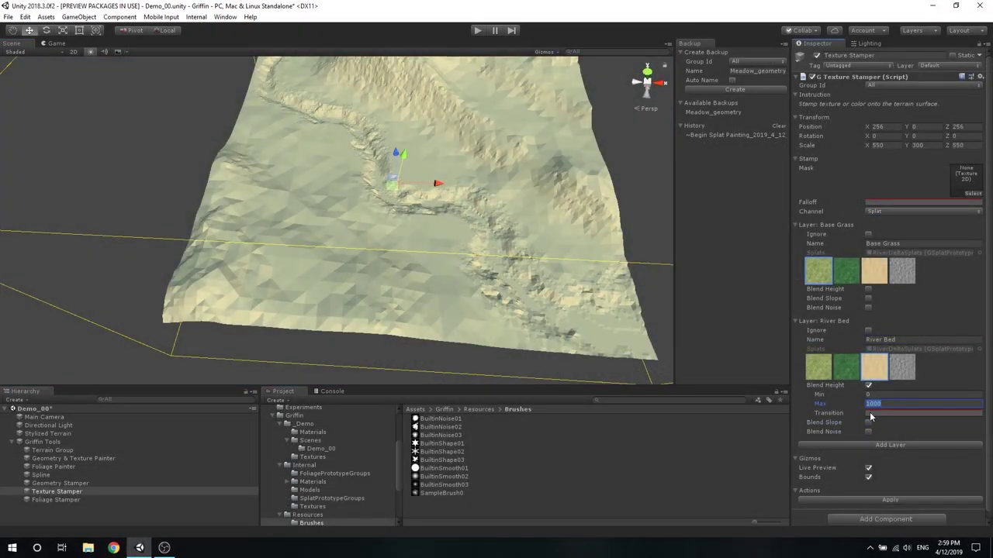
{"action": "type", "text": "50"}
{"action": "right_click_drag", "start_coordinate": [598, 308], "coordinate": [466, 62]}
{"action": "left_click_drag", "start_coordinate": [824, 406], "coordinate": [830, 406]}
Reshape the River Bed transition curve to drop to zero, adding a key on its flat top
{"action": "left_click", "coordinate": [903, 413]}
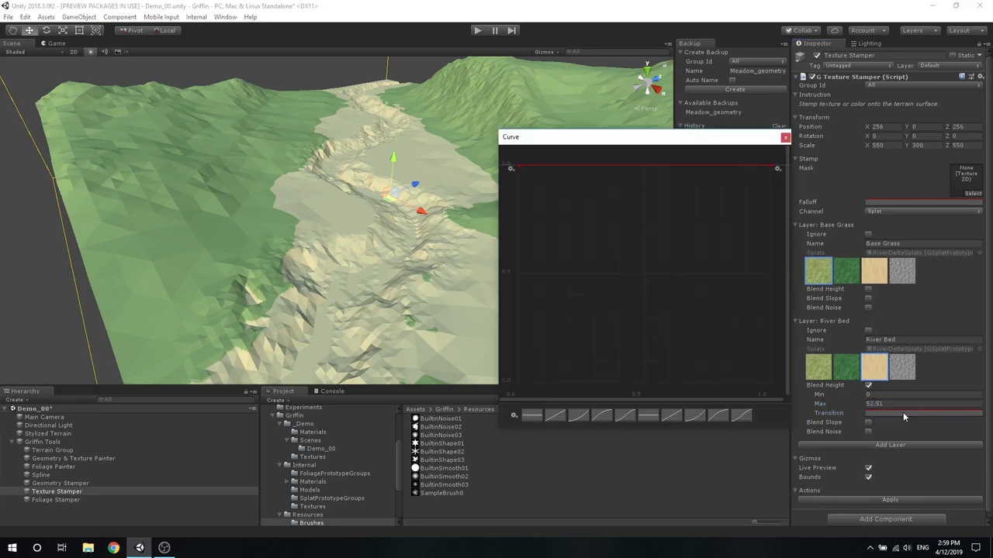
{"action": "left_click_drag", "start_coordinate": [777, 168], "coordinate": [776, 344]}
{"action": "key", "text": "ctrl+z"}
{"action": "left_click_drag", "start_coordinate": [777, 167], "coordinate": [777, 341]}
{"action": "double_click", "coordinate": [713, 160]}
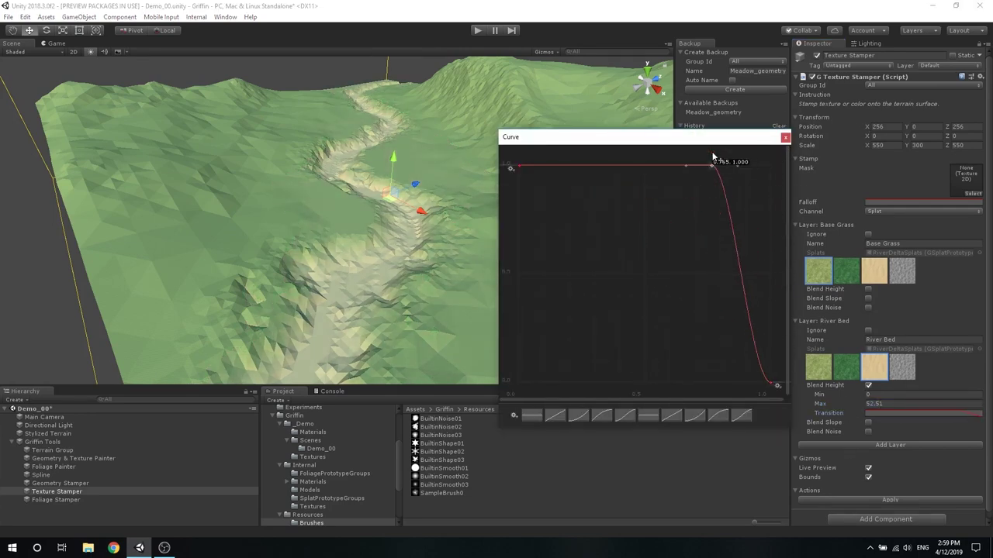
{"action": "left_click", "coordinate": [784, 137]}
{"action": "right_click_drag", "start_coordinate": [270, 204], "coordinate": [341, 256]}
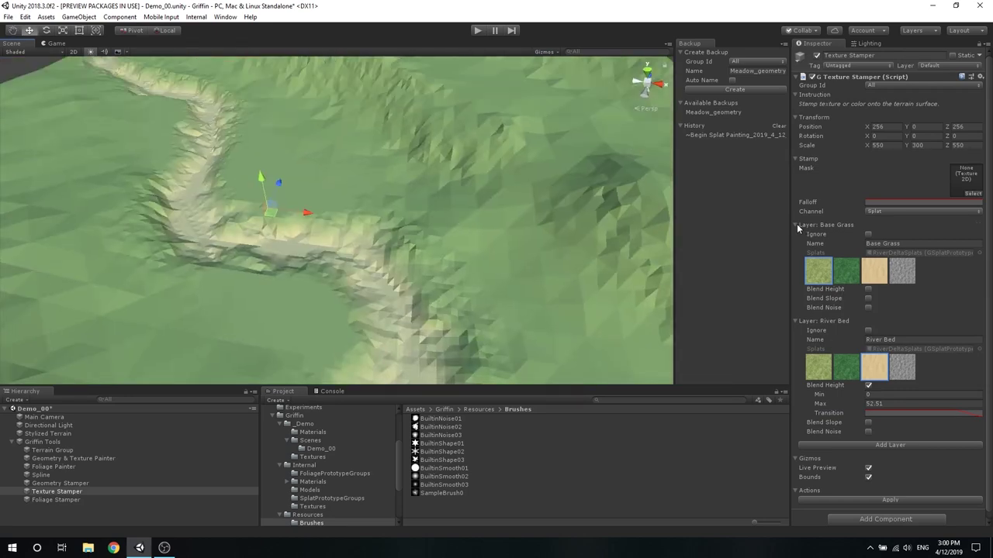
Toggle the River Bed layer's Ignore off and on to compare, then nudge its maximum height higher
{"action": "left_click", "coordinate": [867, 234]}
{"action": "left_click", "coordinate": [868, 234]}
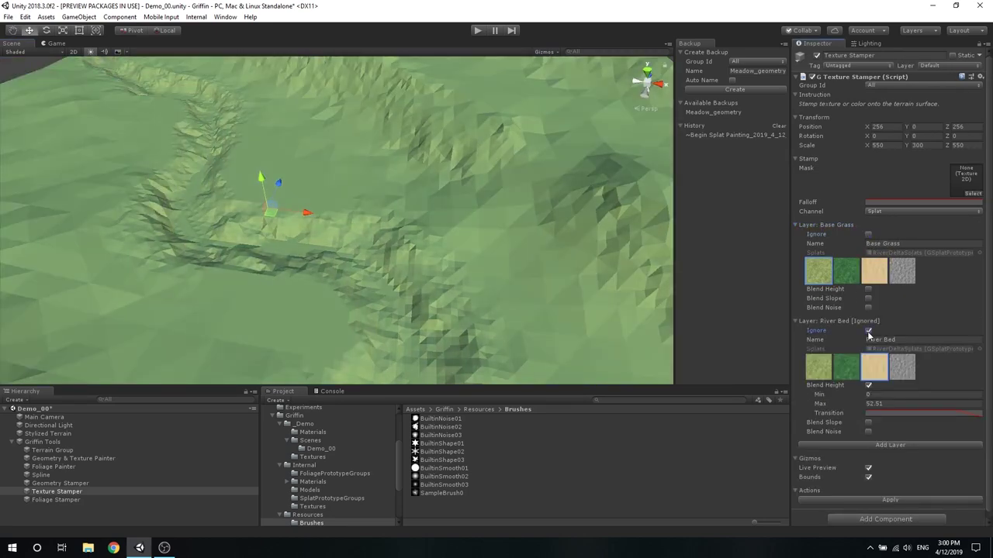
{"action": "left_click", "coordinate": [837, 224]}
{"action": "left_click_drag", "start_coordinate": [836, 321], "coordinate": [858, 321]}
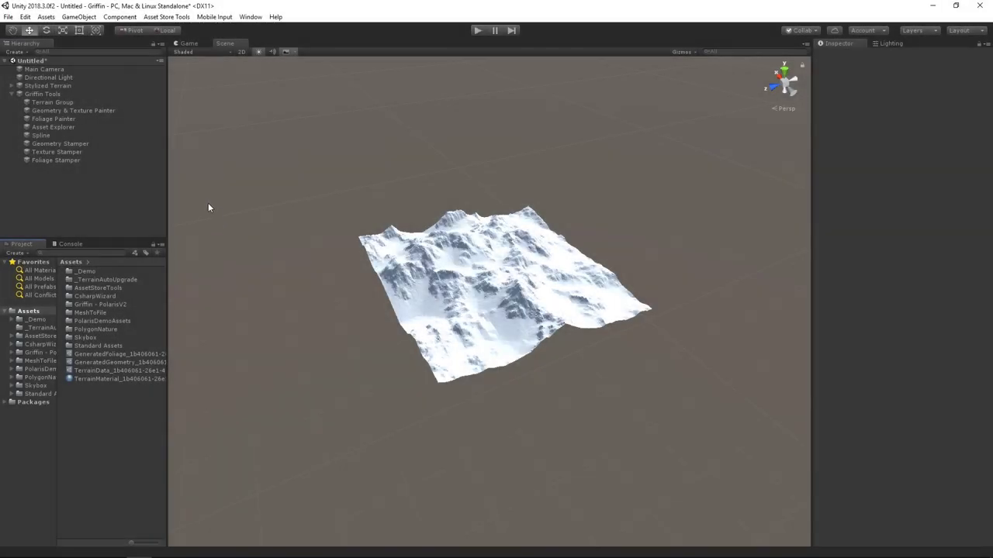
Review the Stylized Terrain settings, then the Griffin Tools and Terrain Group objects
{"action": "left_click", "coordinate": [52, 85]}
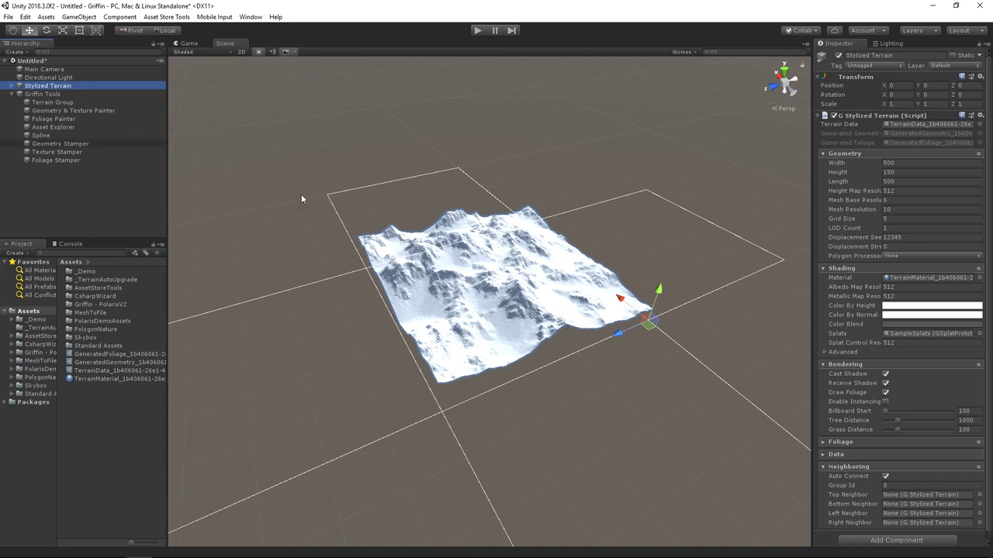
{"action": "scroll", "coordinate": [524, 262], "scroll_direction": "down", "scroll_amount": 2}
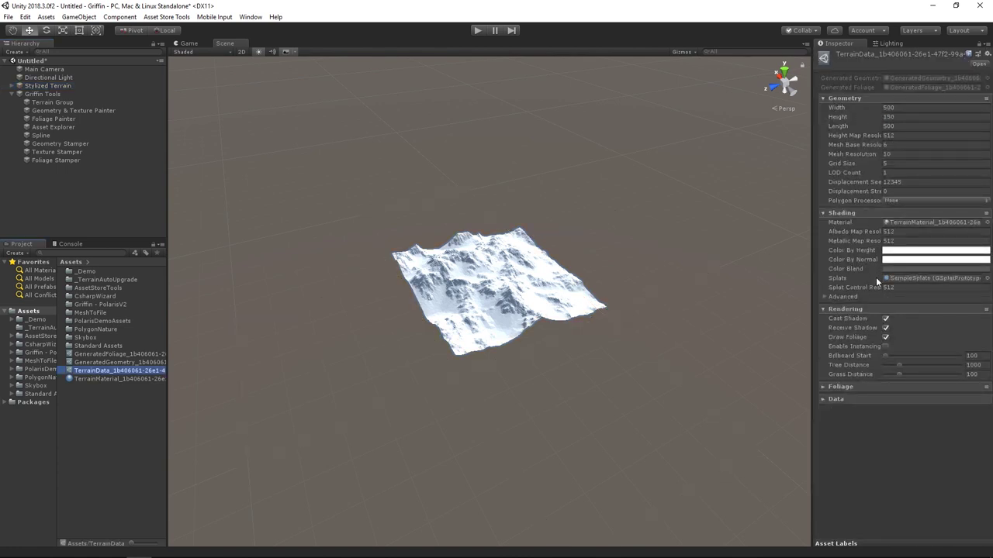
{"action": "left_click", "coordinate": [34, 95]}
{"action": "left_click", "coordinate": [47, 103]}
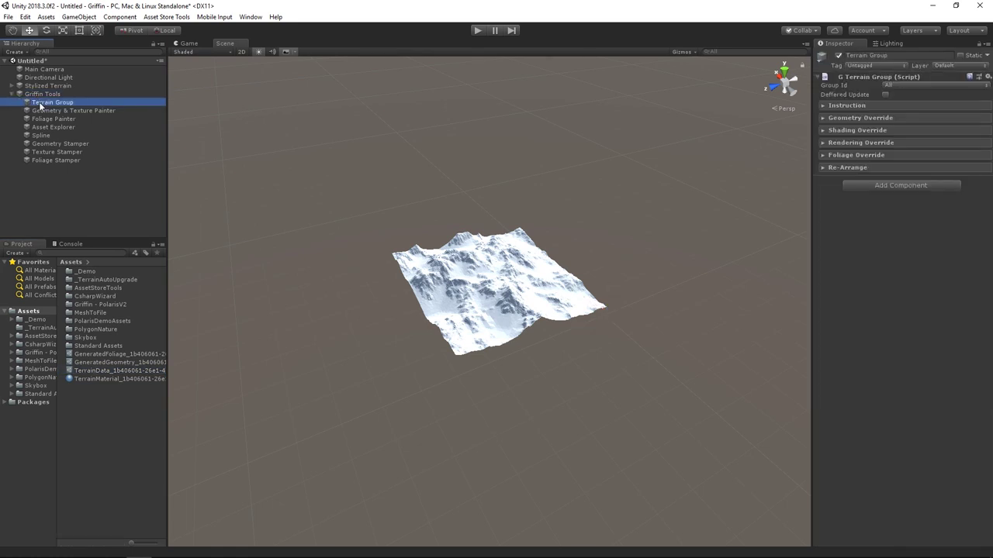
Step through Geometry & Texture Painter, Foliage Painter, Spline, Geometry Stamper and Texture Stamper settings
{"action": "left_click", "coordinate": [45, 111]}
{"action": "left_click", "coordinate": [48, 120]}
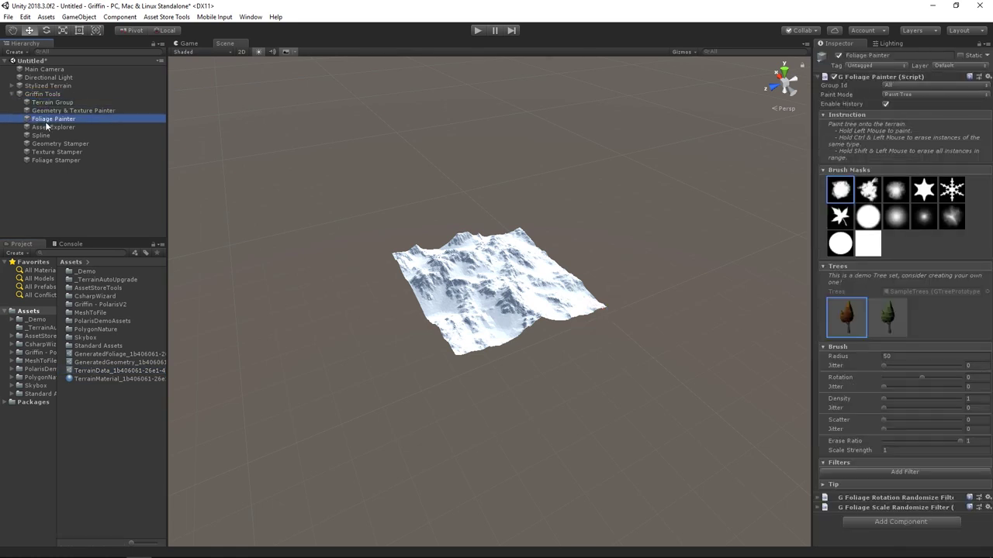
{"action": "left_click", "coordinate": [45, 135]}
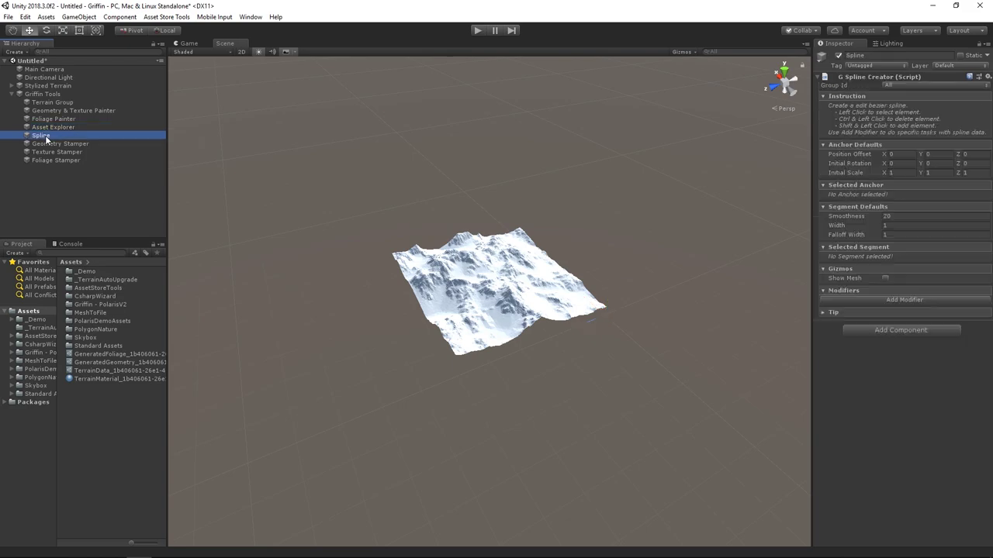
{"action": "left_click", "coordinate": [50, 144]}
{"action": "left_click", "coordinate": [51, 152]}
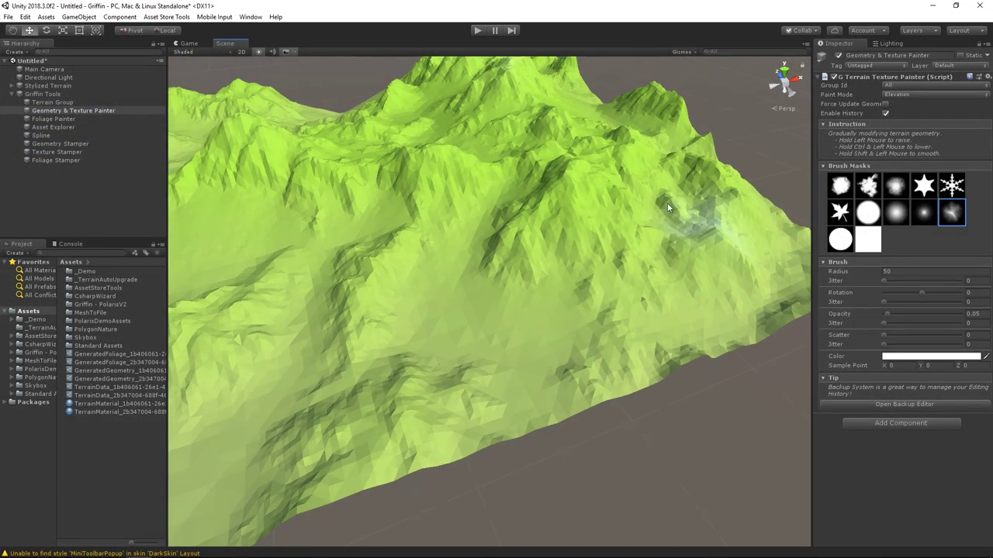
Switch the painter's Paint Mode to Albedo
{"action": "mouse_move", "coordinate": [476, 233]}
{"action": "left_mouse_down", "text": "alt"}
{"action": "mouse_move", "coordinate": [468, 266]}
{"action": "mouse_move", "coordinate": [497, 256]}
{"action": "left_mouse_up", "text": "alt"}
{"action": "left_click", "coordinate": [931, 356]}
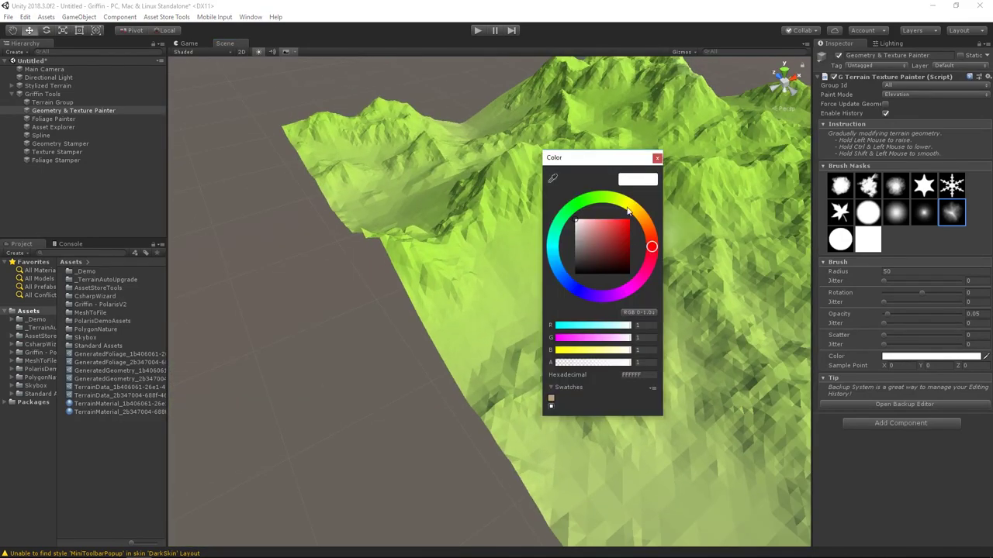
{"action": "left_click_drag", "start_coordinate": [598, 227], "coordinate": [558, 311], "text": "alt"}
{"action": "left_click", "coordinate": [909, 95]}
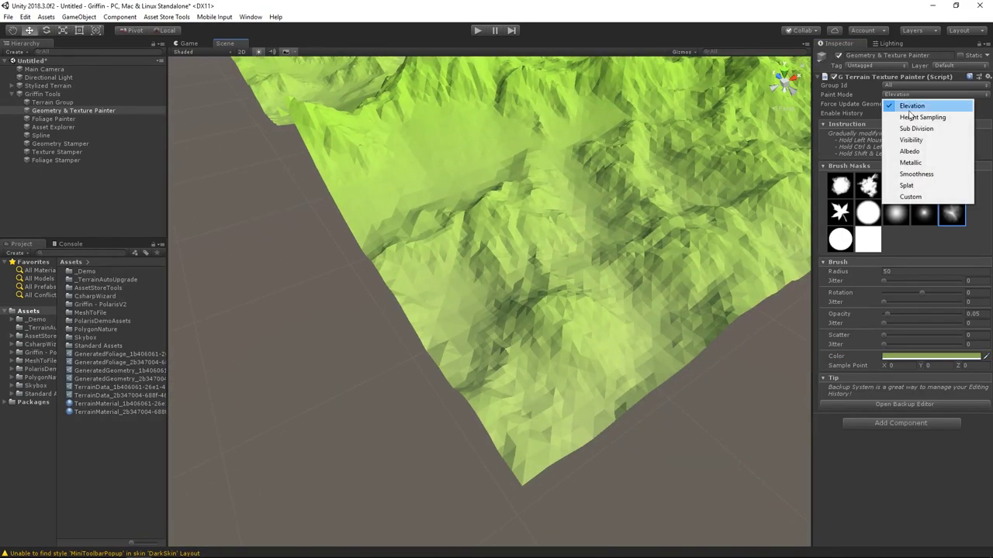
{"action": "left_click", "coordinate": [904, 160]}
Set the Foliage Painter to Paint Grass and paint dense grass across the terrain
{"action": "left_click_drag", "start_coordinate": [629, 312], "coordinate": [454, 377], "text": "alt"}
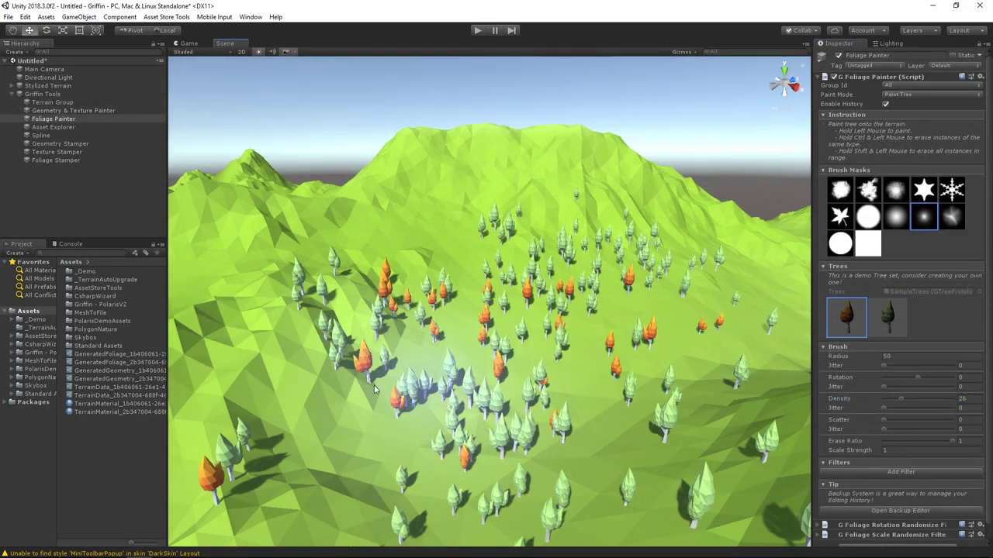
{"action": "left_click", "coordinate": [923, 94]}
{"action": "left_click", "coordinate": [914, 128]}
{"action": "scroll", "coordinate": [750, 408], "scroll_direction": "up", "scroll_amount": 10}
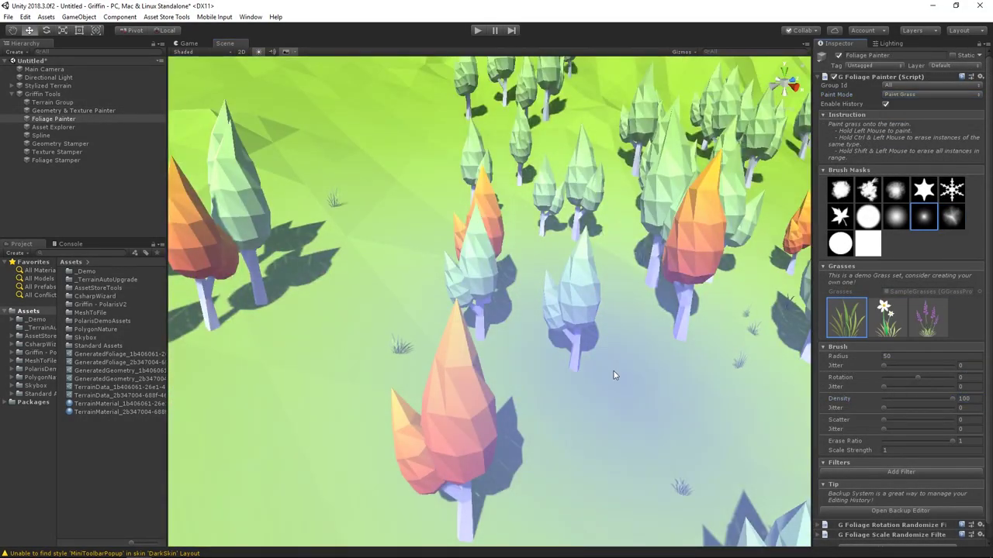
{"action": "left_click_drag", "start_coordinate": [500, 349], "coordinate": [410, 311]}
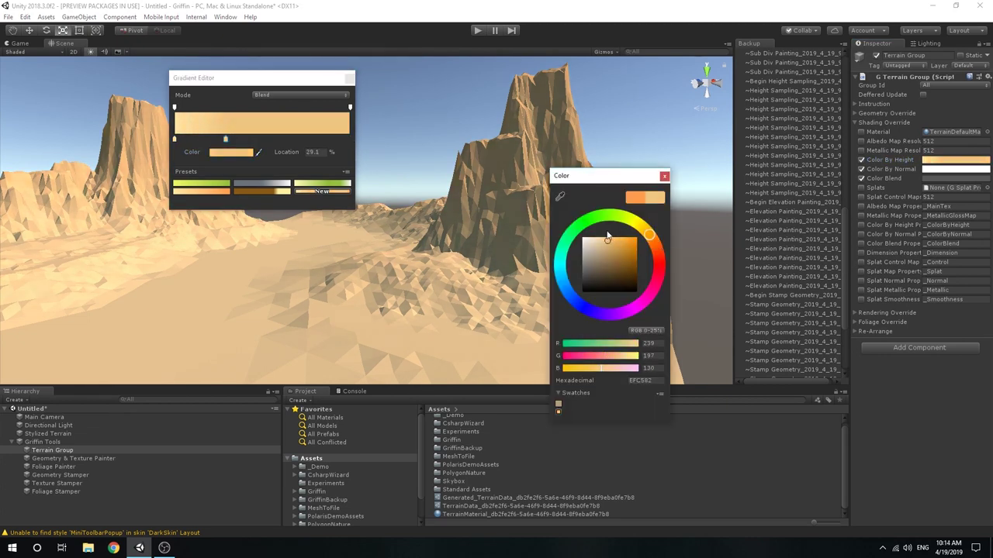
Add height gradient keys at 14.1%, 23.8% and 46.2% and recolour them
{"action": "left_click", "coordinate": [209, 139]}
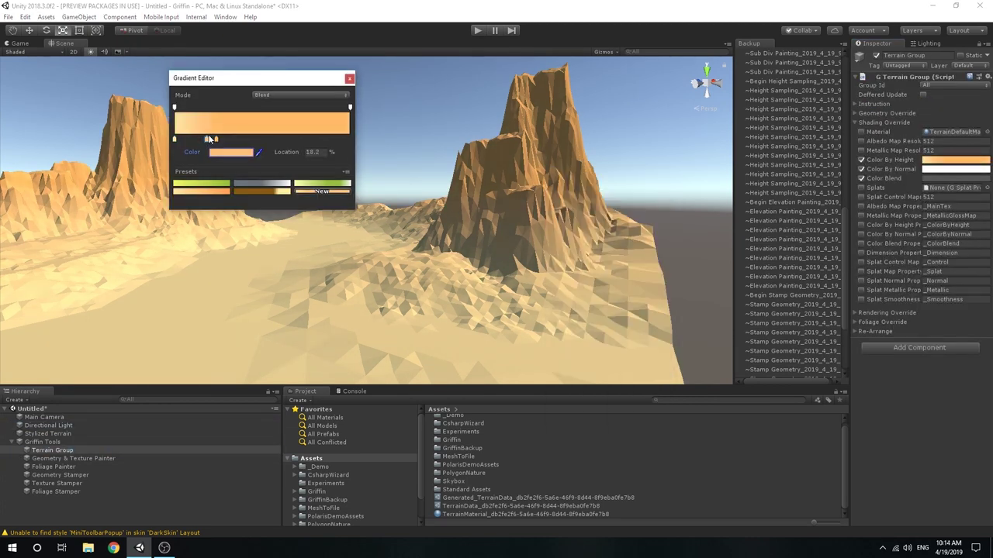
{"action": "left_click_drag", "start_coordinate": [209, 139], "coordinate": [218, 139]}
{"action": "double_click", "coordinate": [218, 139]}
{"action": "left_click", "coordinate": [199, 140]}
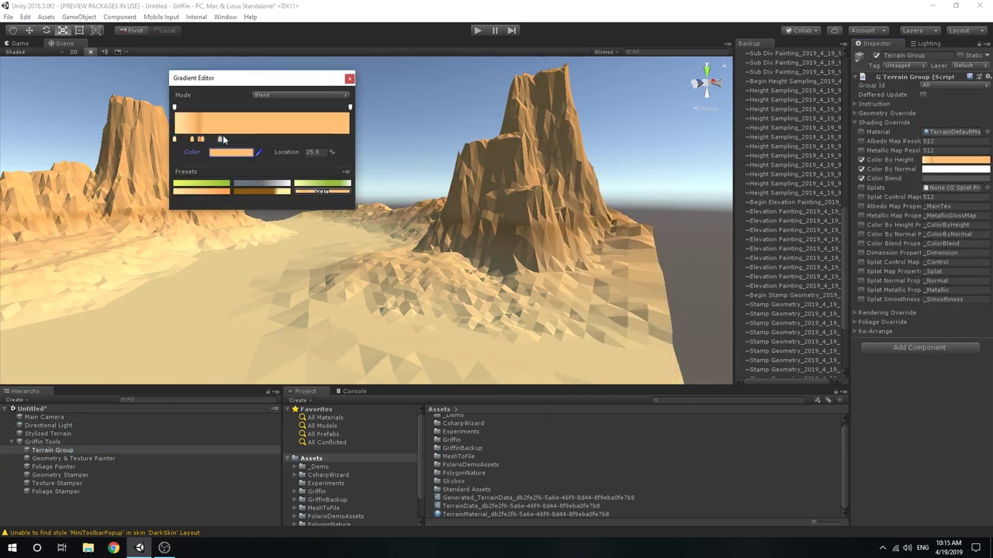
{"action": "double_click", "coordinate": [222, 139]}
Recolour a new gradient key, move one to 20.0%, then create the Desert_00 backup
{"action": "left_click", "coordinate": [256, 138]}
{"action": "double_click", "coordinate": [256, 139]}
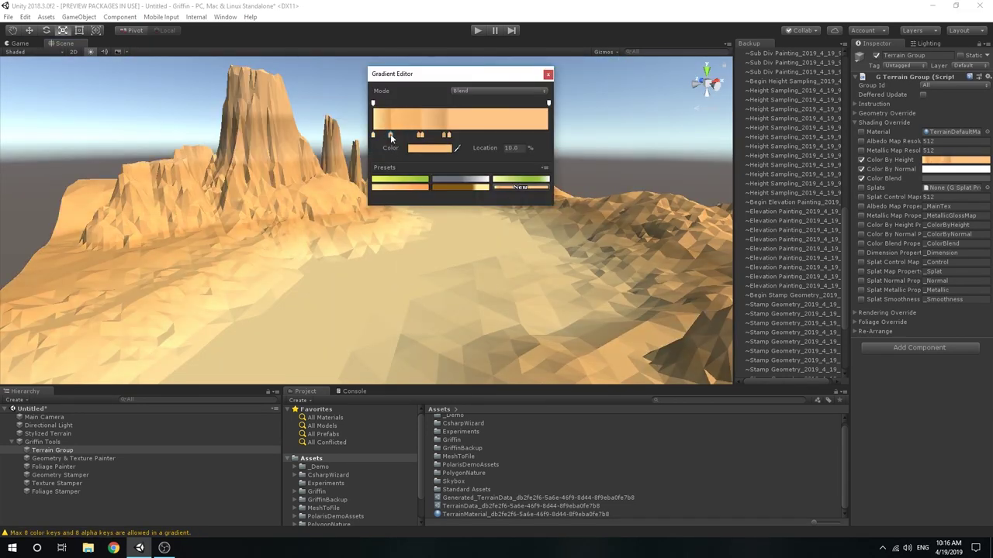
{"action": "left_click_drag", "start_coordinate": [417, 137], "coordinate": [409, 136]}
{"action": "left_click", "coordinate": [431, 148]}
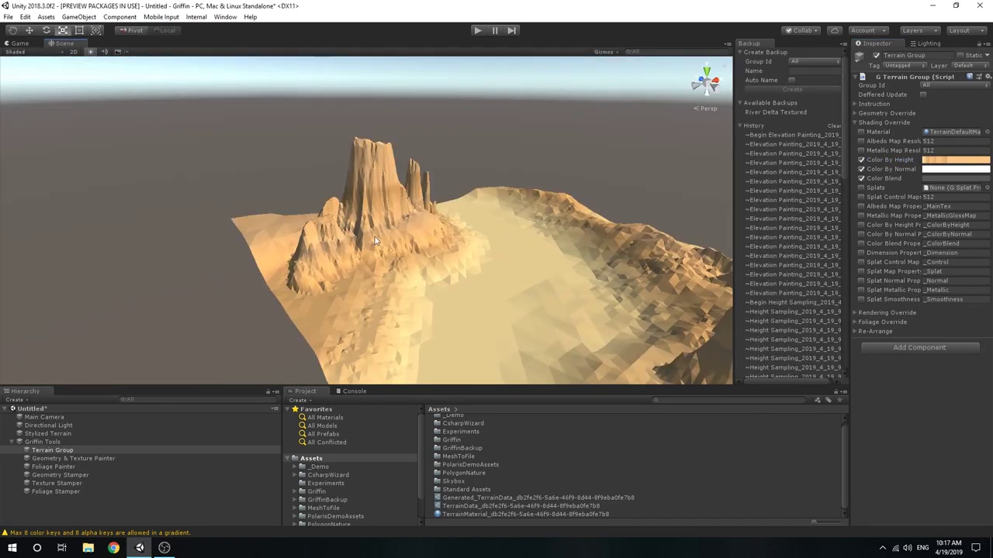
{"action": "left_click", "coordinate": [809, 71]}
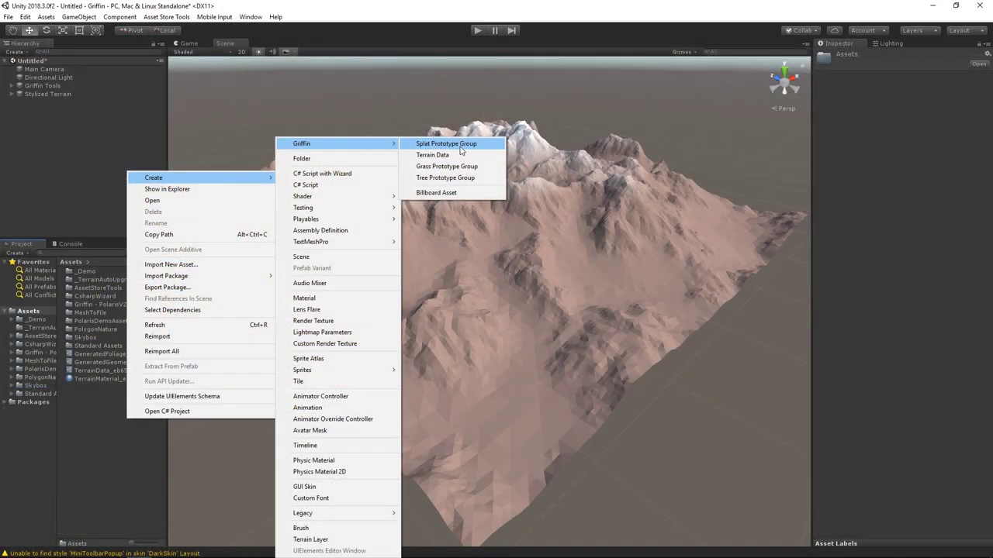
Create a Splat Prototype Group holding the Cliffwall, Flowers and Grass_02 textures
{"action": "left_click", "coordinate": [459, 146]}
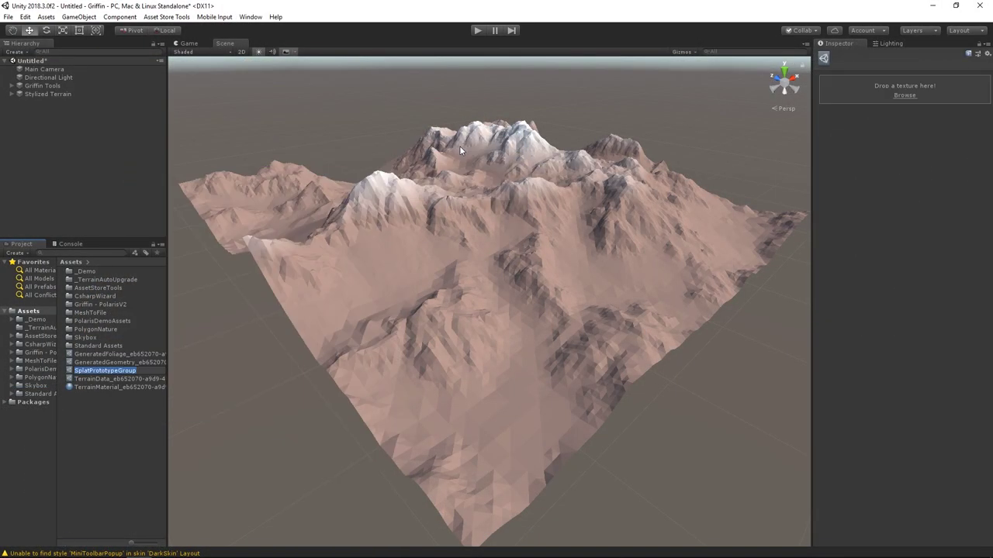
{"action": "left_click", "coordinate": [904, 94]}
{"action": "scroll", "coordinate": [587, 194], "scroll_direction": "down", "scroll_amount": 5}
{"action": "double_click", "coordinate": [529, 330]}
{"action": "left_click", "coordinate": [902, 101]}
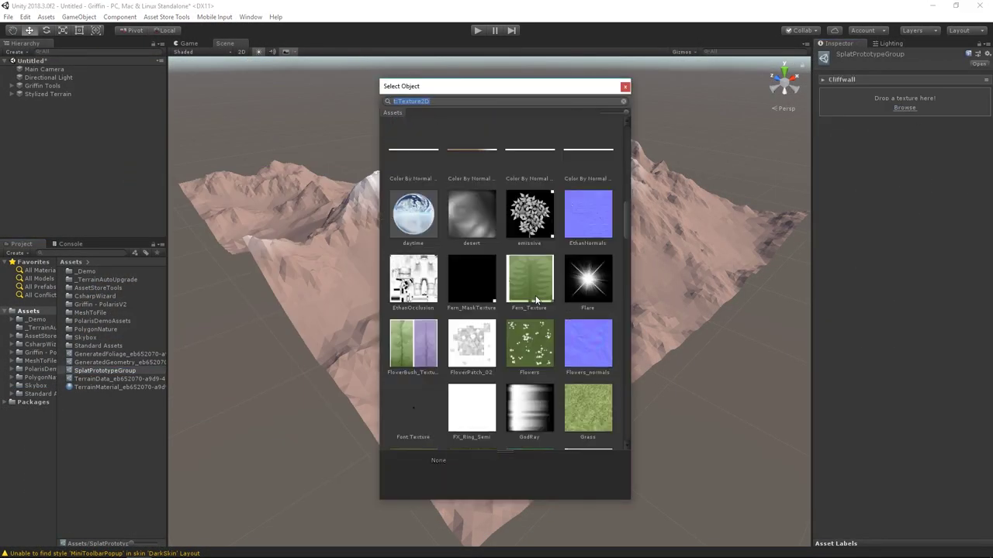
{"action": "double_click", "coordinate": [529, 348]}
{"action": "left_click", "coordinate": [904, 107]}
{"action": "scroll", "coordinate": [595, 335], "scroll_direction": "down", "scroll_amount": 5}
{"action": "double_click", "coordinate": [588, 320]}
Create a Tree Prototype Group containing AutumnTree2 and AutumnTree3
{"action": "left_click", "coordinate": [97, 454]}
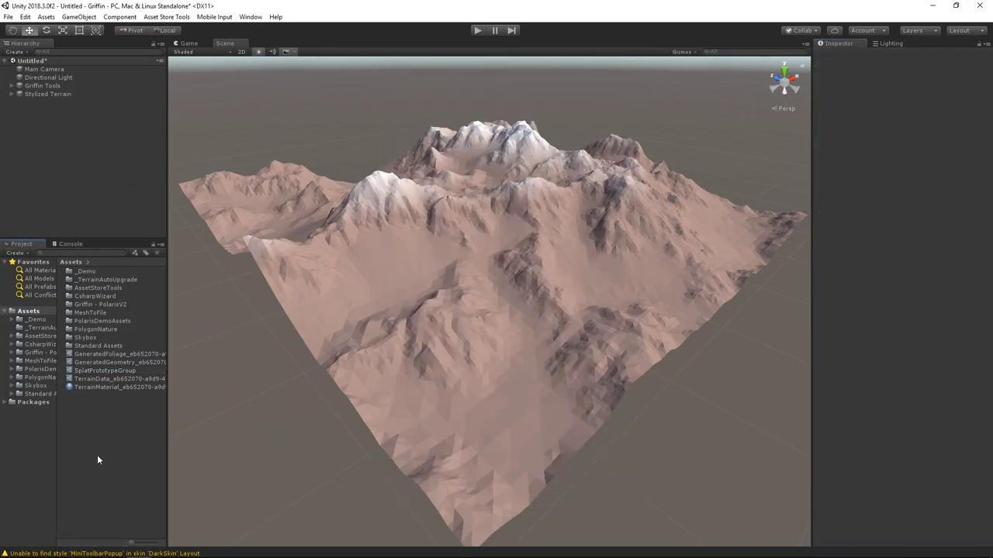
{"action": "right_click", "coordinate": [97, 454]}
{"action": "left_click", "coordinate": [421, 162]}
{"action": "left_click", "coordinate": [904, 96]}
{"action": "double_click", "coordinate": [587, 151]}
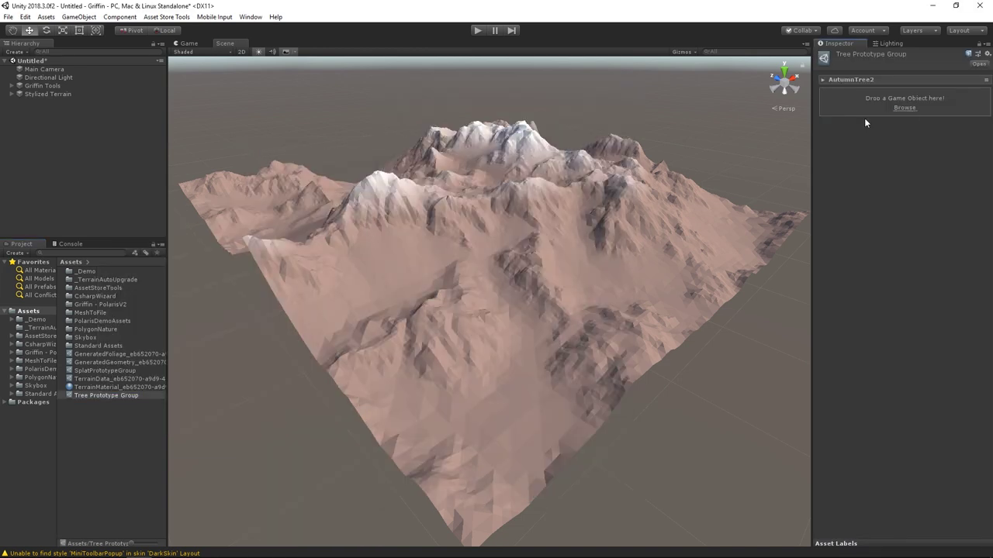
{"action": "left_click", "coordinate": [904, 194]}
{"action": "double_click", "coordinate": [472, 212]}
Create a Grass Prototype Group with GrassBlades, Lavender and a plant model
{"action": "right_click", "coordinate": [111, 400]}
{"action": "left_click", "coordinate": [421, 152]}
{"action": "left_click", "coordinate": [905, 107]}
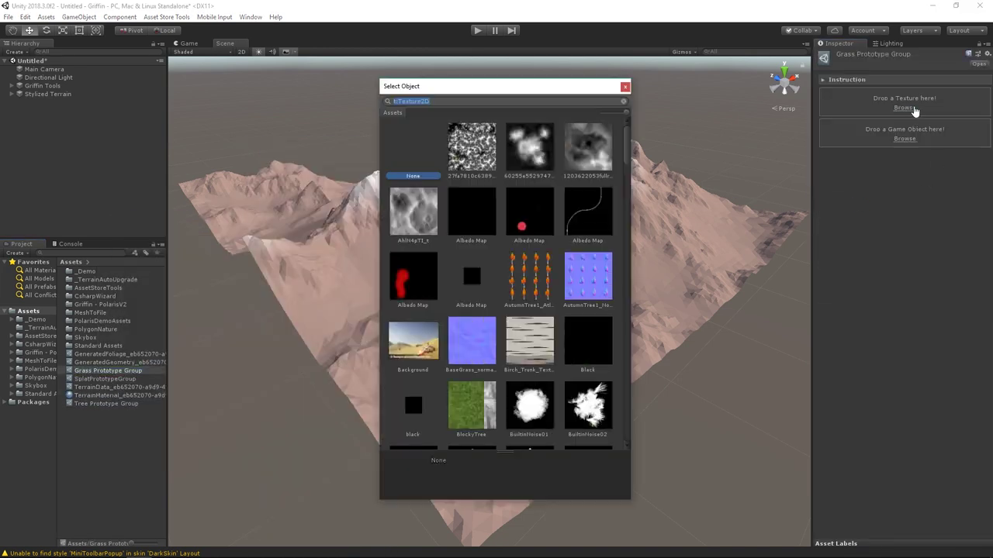
{"action": "scroll", "coordinate": [504, 271], "scroll_direction": "down", "scroll_amount": 5}
{"action": "double_click", "coordinate": [410, 204]}
{"action": "left_click", "coordinate": [904, 120]}
{"action": "double_click", "coordinate": [585, 398]}
{"action": "left_click", "coordinate": [904, 163]}
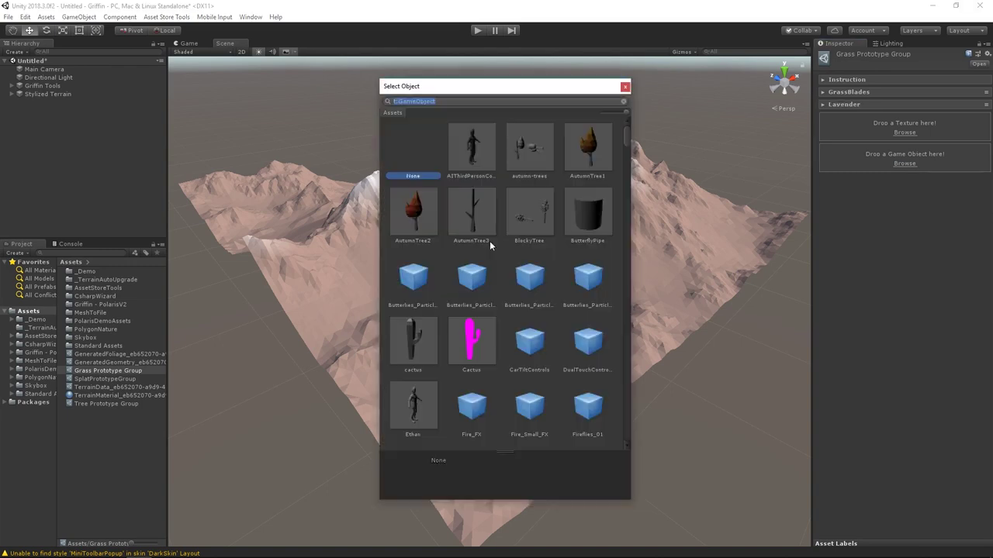
{"action": "scroll", "coordinate": [504, 233], "scroll_direction": "down", "scroll_amount": 10}
{"action": "scroll", "coordinate": [514, 224], "scroll_direction": "down", "scroll_amount": 2}
{"action": "double_click", "coordinate": [513, 225]}
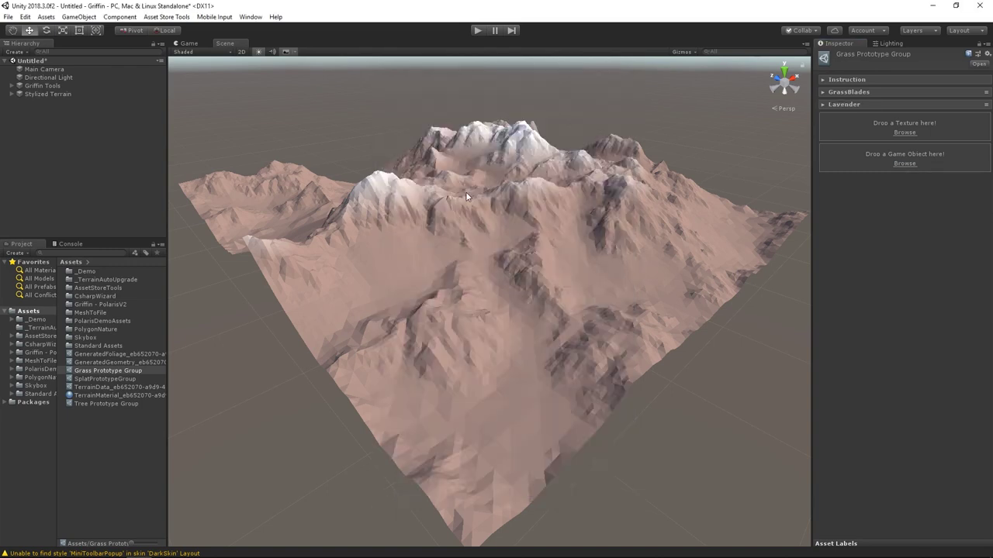
Select the stylized terrain and expand its foliage settings in place of geometry
{"action": "left_click", "coordinate": [441, 122]}
{"action": "left_click", "coordinate": [843, 153]}
{"action": "left_click", "coordinate": [841, 273]}
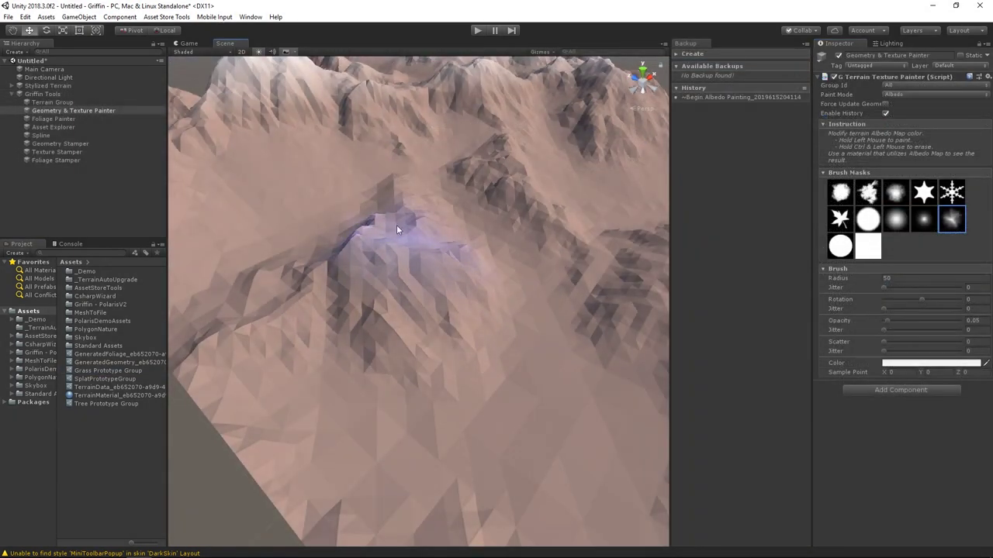
Paint a white albedo patch on the slope and step through History states back to the latest
{"action": "left_click_drag", "start_coordinate": [396, 225], "coordinate": [384, 244]}
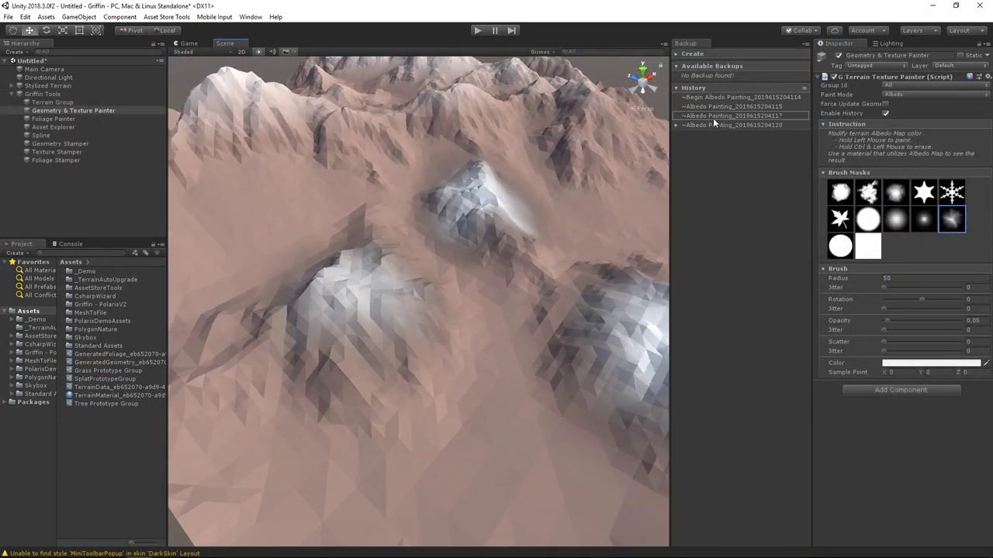
{"action": "left_click", "coordinate": [713, 116]}
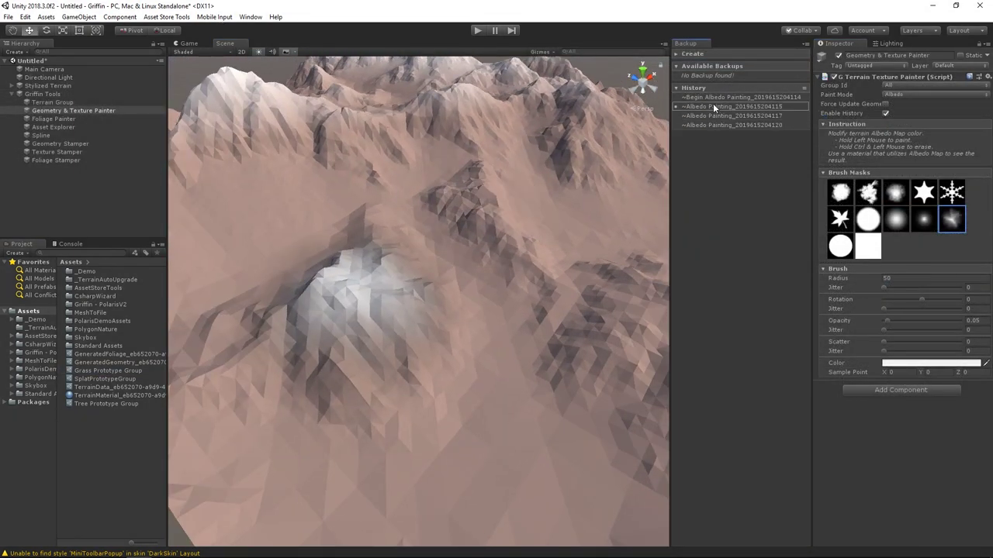
{"action": "left_click", "coordinate": [711, 97]}
{"action": "left_click", "coordinate": [712, 114]}
{"action": "left_click", "coordinate": [710, 124]}
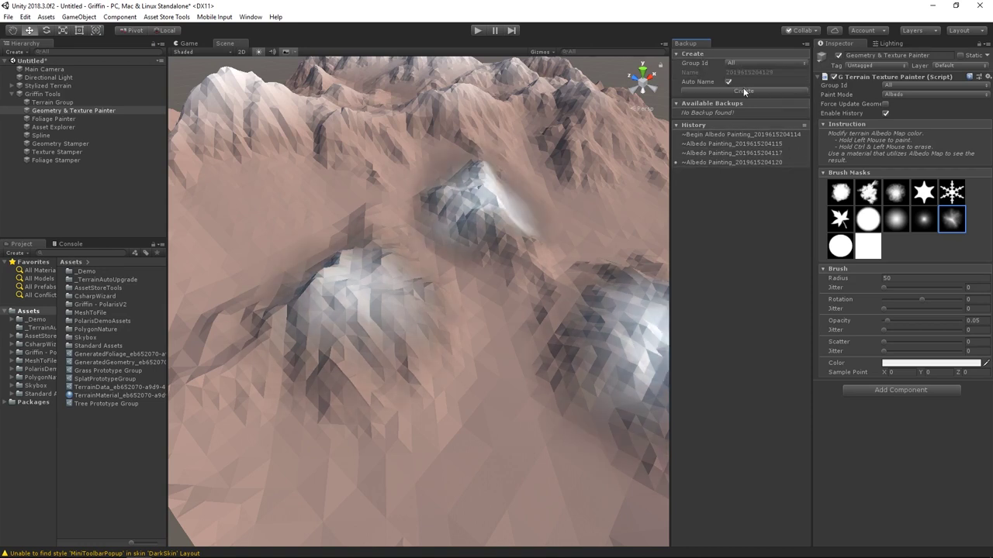
With Auto Name off, create a backup named 'My Backup' and restore it
{"action": "left_click", "coordinate": [728, 81]}
{"action": "left_click", "coordinate": [768, 72]}
{"action": "type", "text": "My B"}
{"action": "left_click", "coordinate": [762, 90]}
{"action": "left_click", "coordinate": [698, 112]}
{"action": "left_click", "coordinate": [527, 305]}
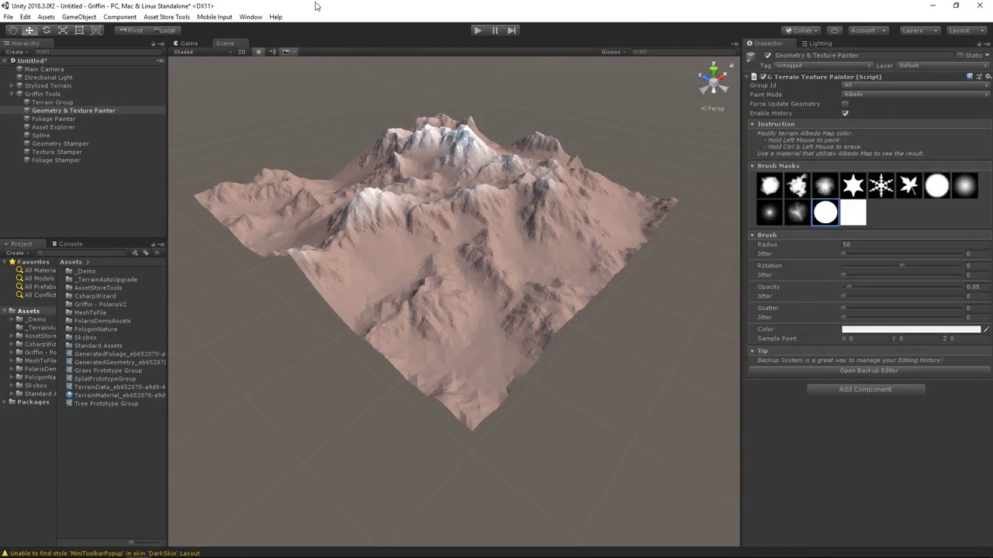
Open the Griffin Help window from the Window menu and move it higher up
{"action": "left_click", "coordinate": [251, 17]}
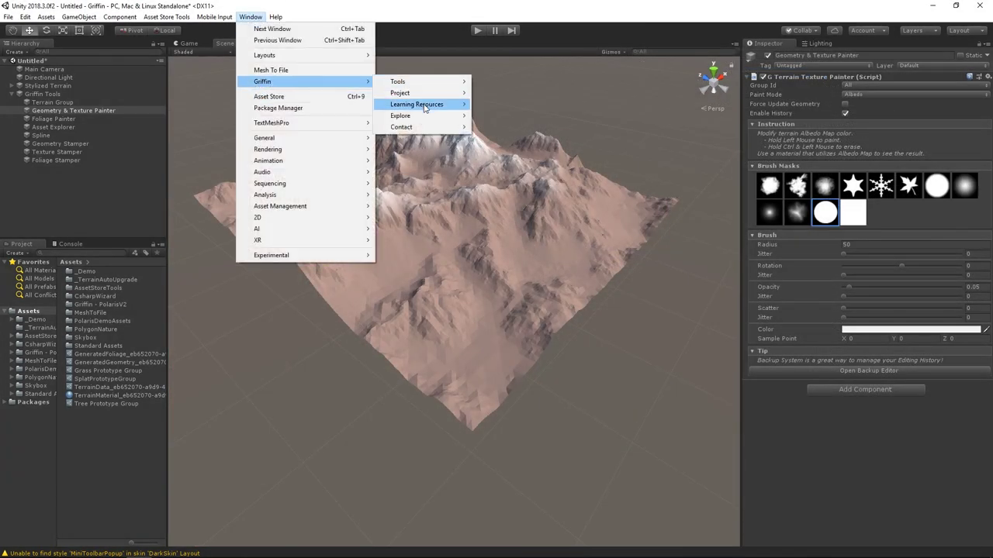
{"action": "left_click", "coordinate": [518, 130]}
{"action": "left_click_drag", "start_coordinate": [418, 284], "coordinate": [502, 144]}
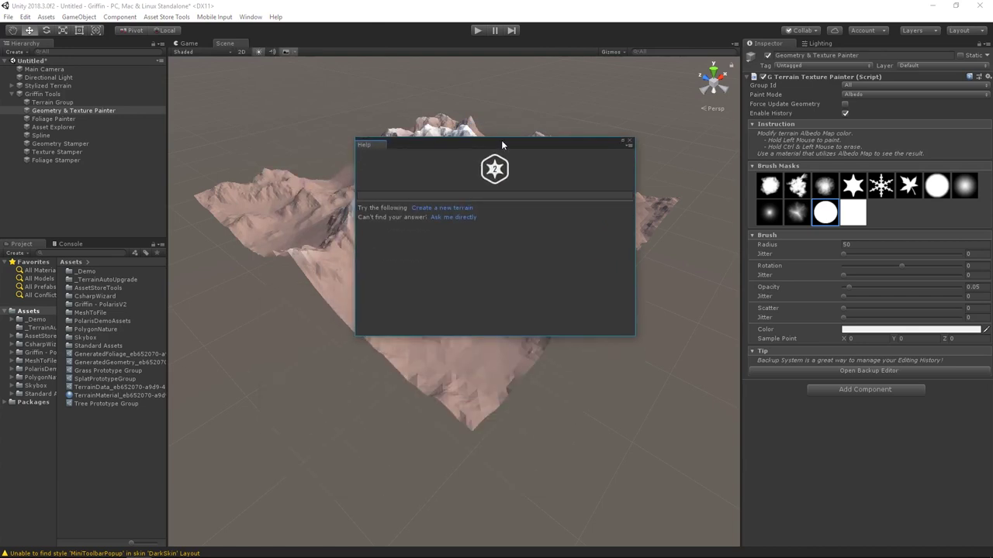
Expand and collapse the answers on creating a new terrain and default terrain settings
{"action": "left_click", "coordinate": [361, 208]}
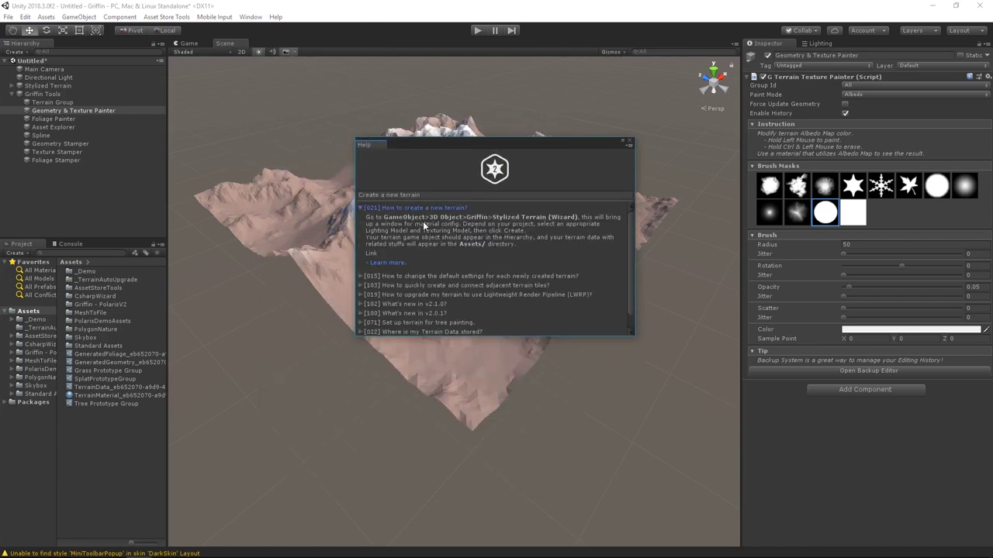
{"action": "left_click", "coordinate": [361, 276]}
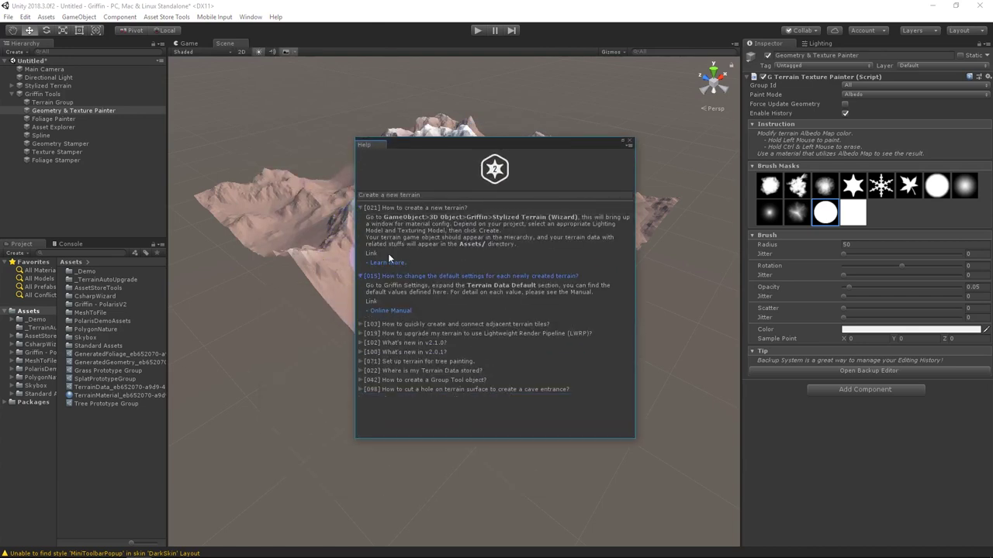
{"action": "left_click", "coordinate": [361, 208]}
{"action": "left_click", "coordinate": [361, 217]}
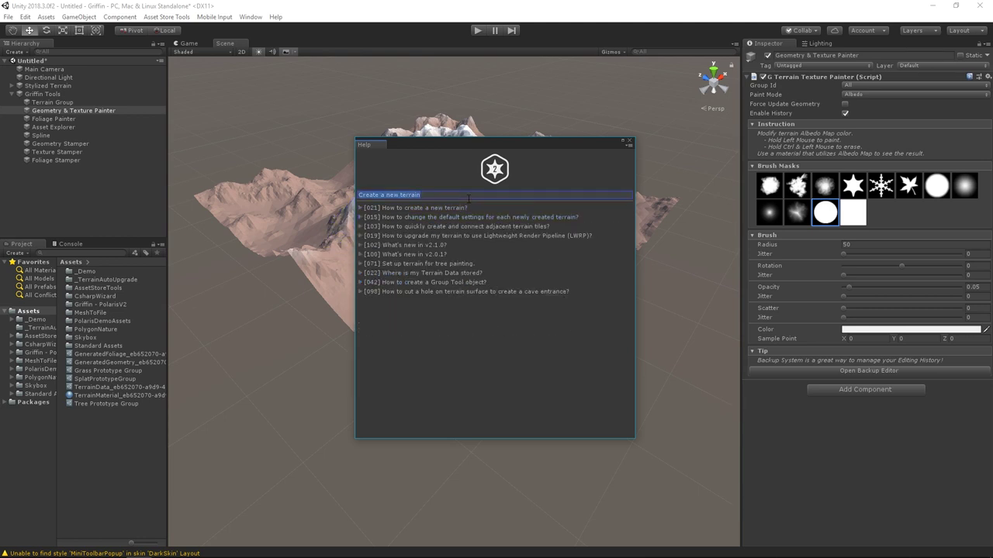
Search 'Setting up terrain for spla', expand its three painting answers, then filter by 'contac'
{"action": "type", "text": "Setting up terrain"}
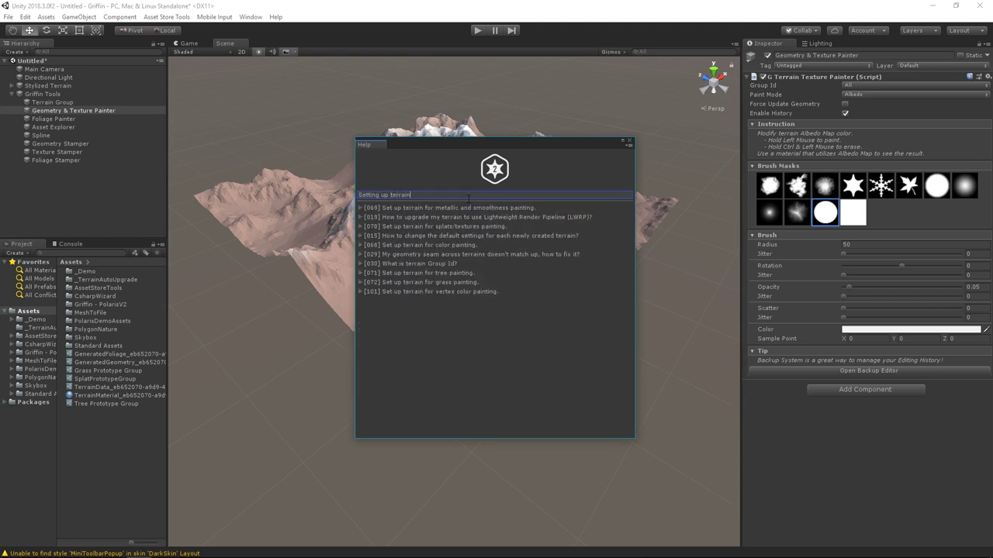
{"action": "type", "text": " for splat painting"}
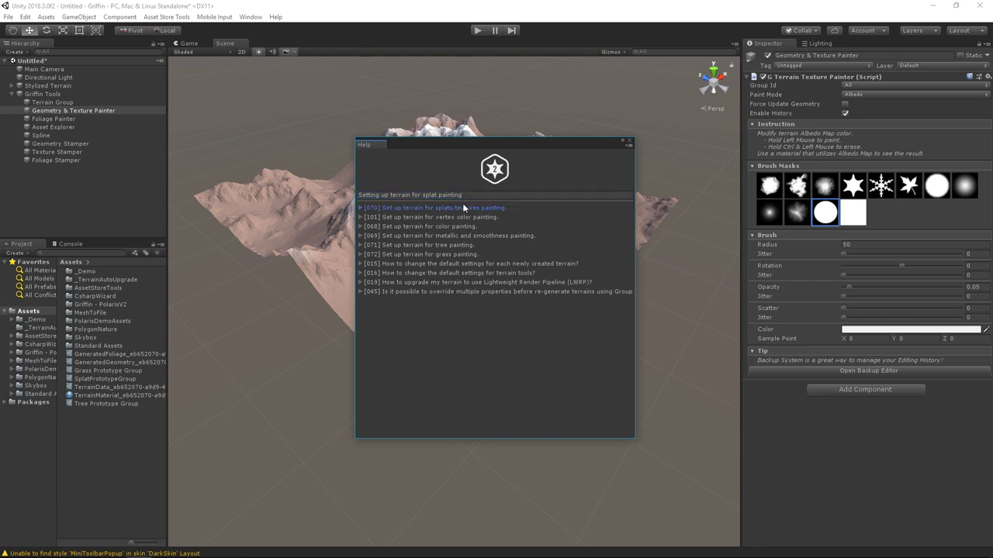
{"action": "left_click", "coordinate": [362, 208]}
{"action": "left_click", "coordinate": [361, 276]}
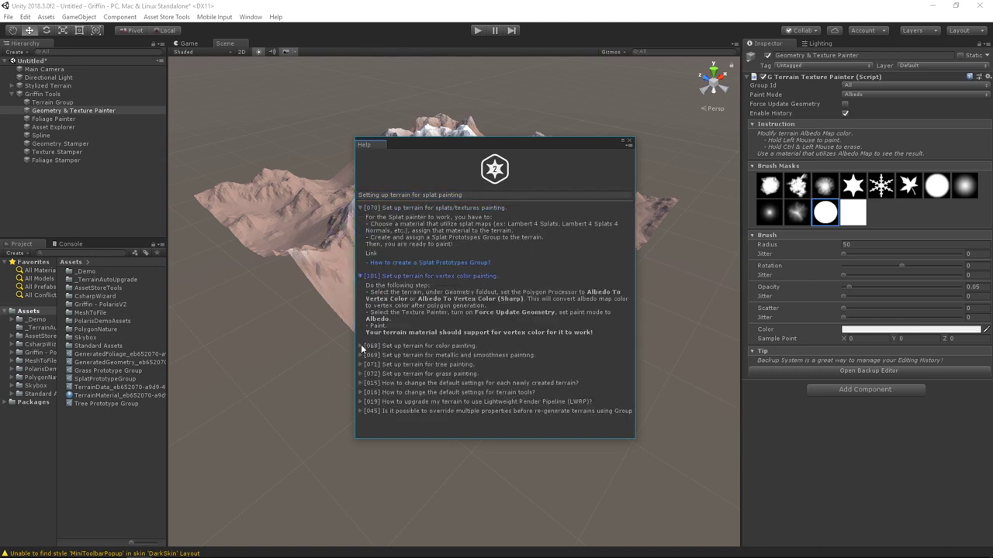
{"action": "left_click", "coordinate": [361, 345]}
{"action": "type", "text": "contact"}
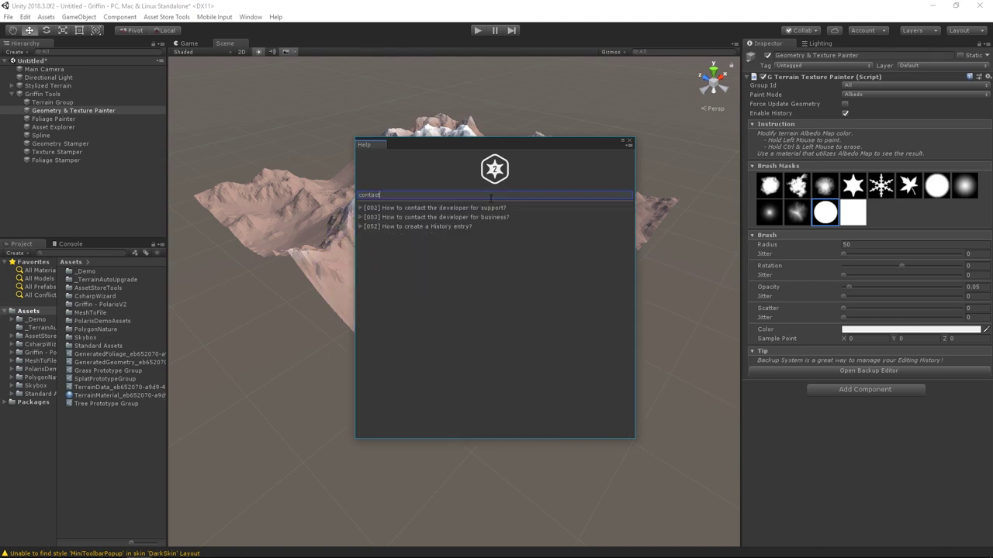